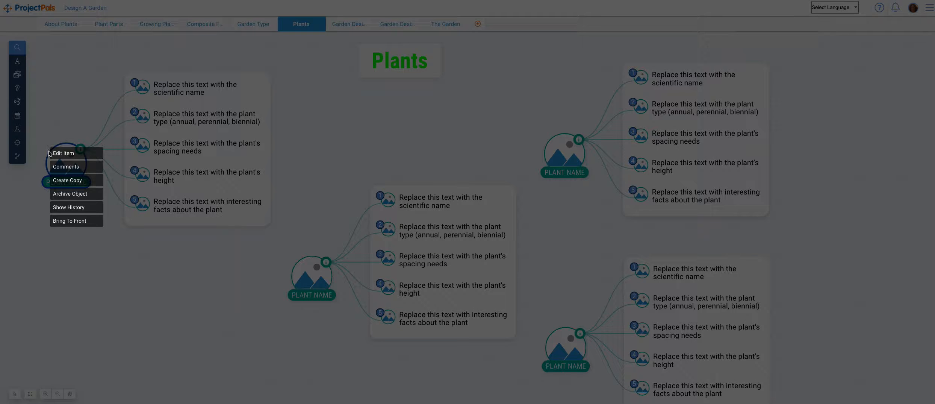
Edit the upper-left Plant Name component on the Plants board and rename it "Sunflower"
click(69, 155)
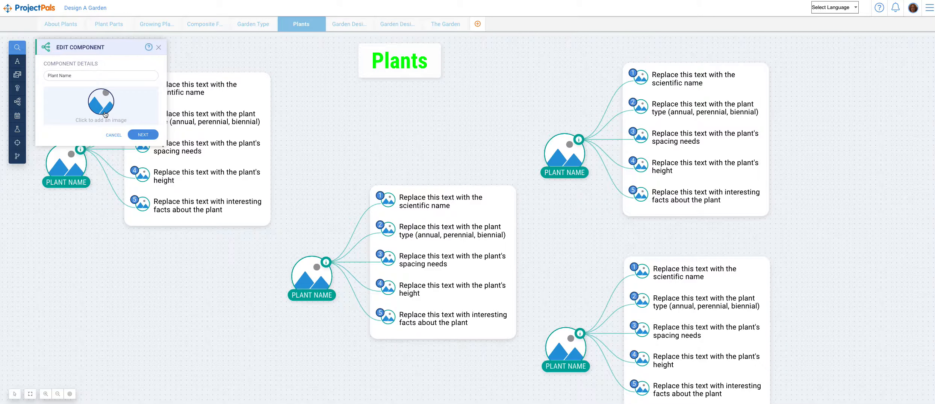
drag(80, 76, 38, 71)
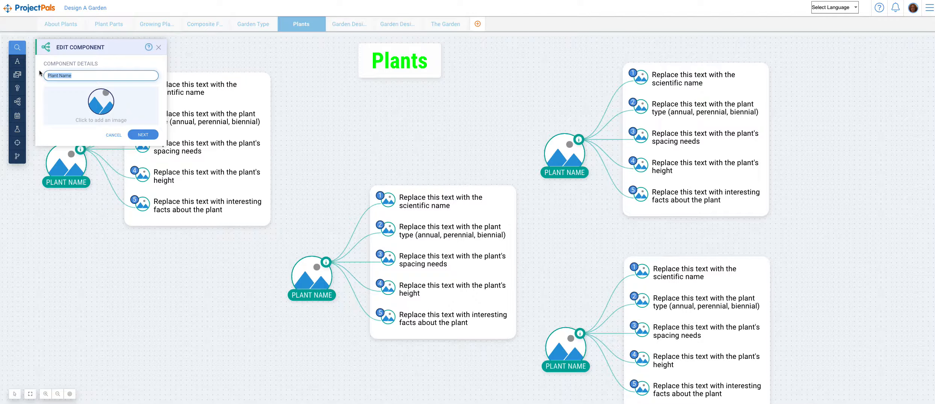
text(Sunfl)
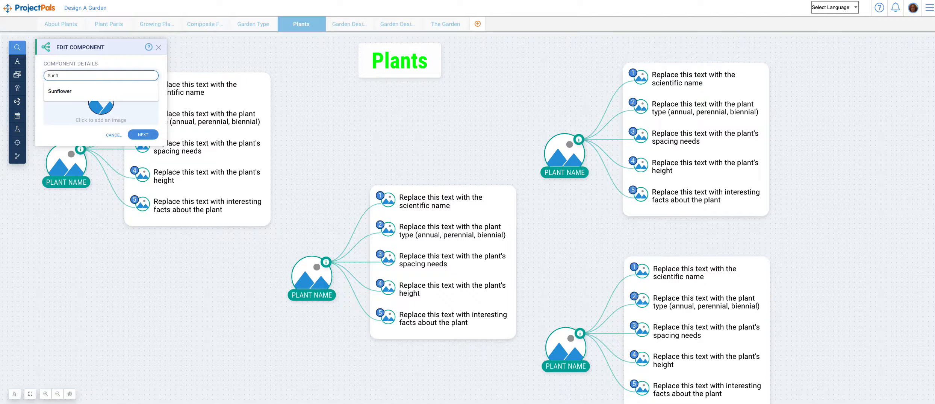
text(ower)
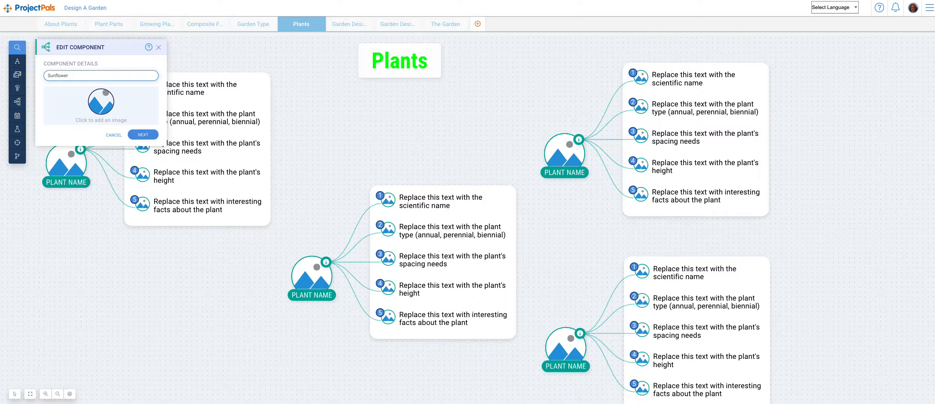
Switch to the Google Images sunflower results and copy the image address of the "Helianthus - Wikipedia" photo
key(ctrl+Tab)
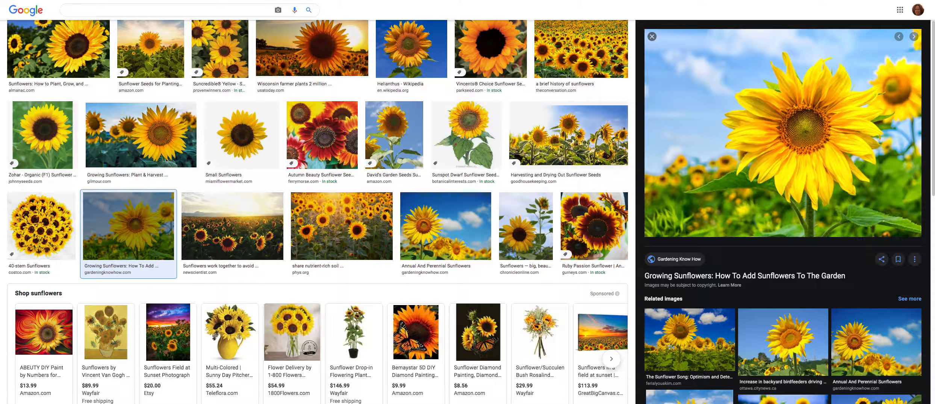
scroll(251, 109, up, 5)
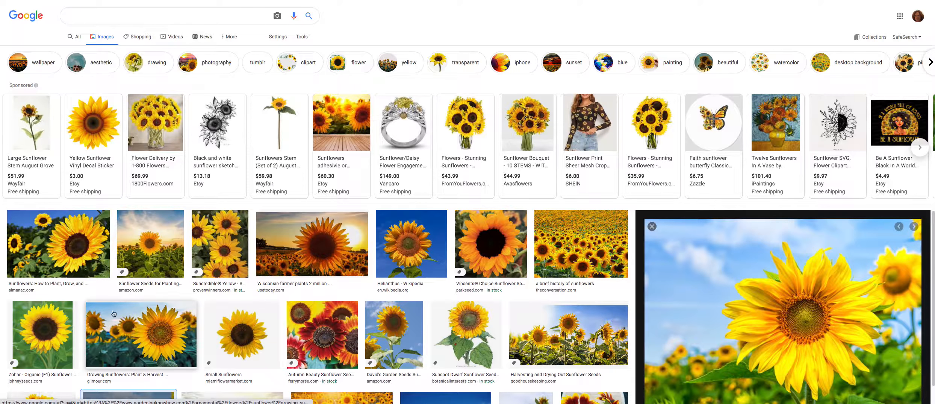
click(414, 240)
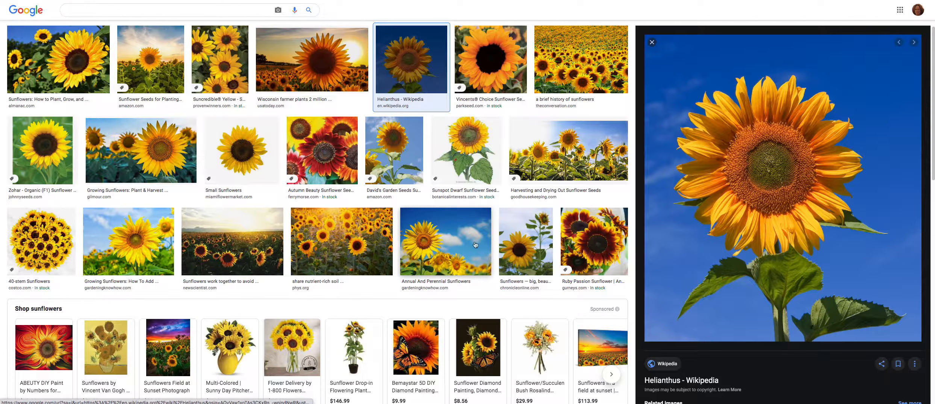
right_click(743, 148)
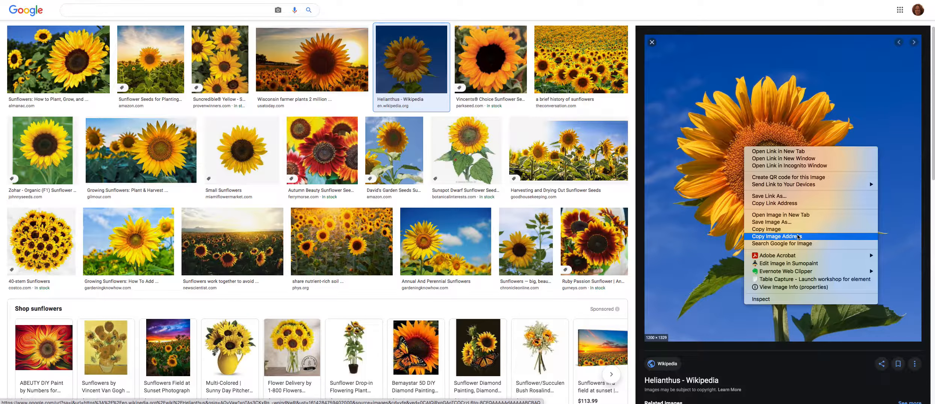
click(785, 236)
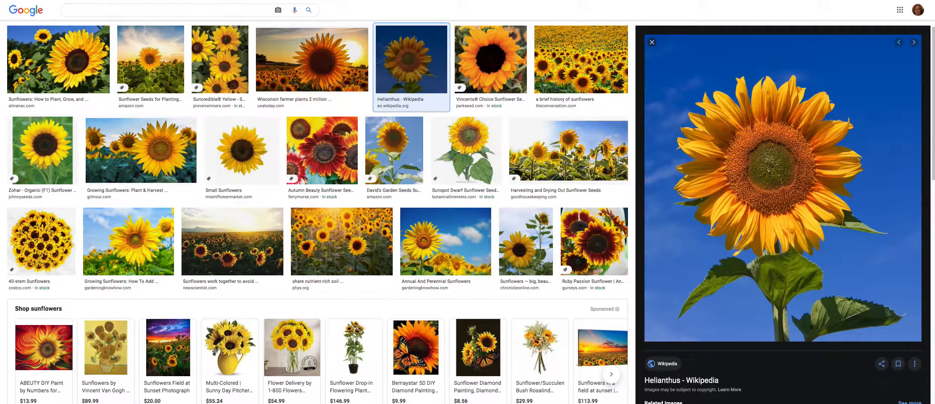
Return to ProjectPals and insert the copied image URL as the Sunflower component's picture
key(ctrl+shift+Tab)
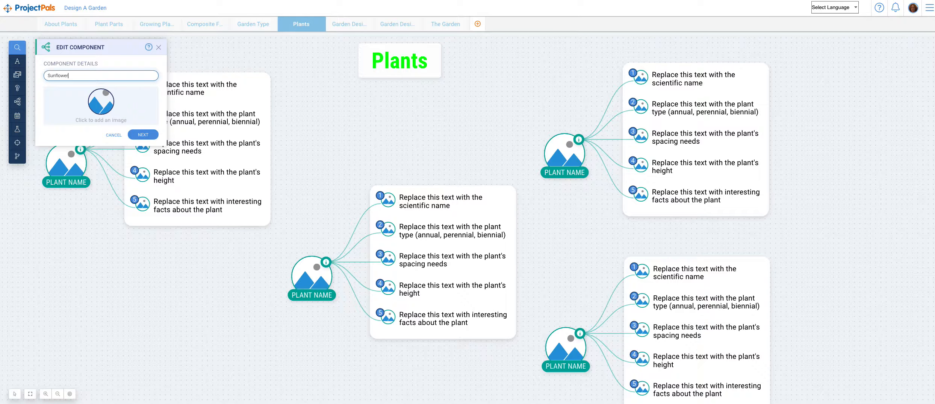
click(100, 102)
click(75, 140)
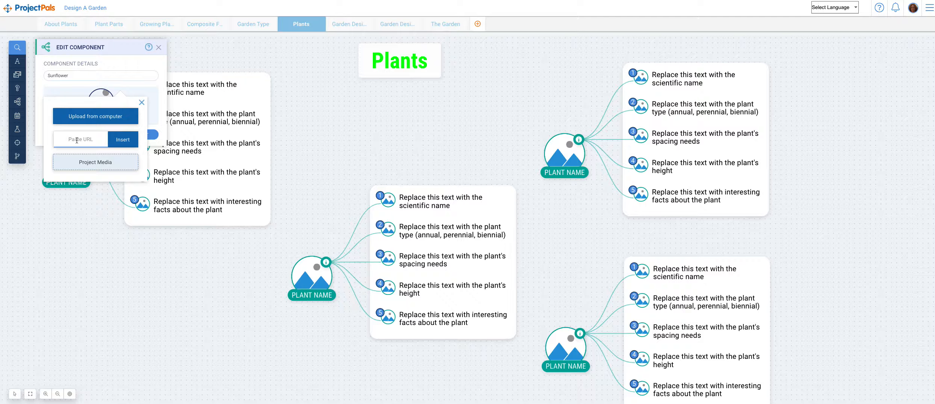
key(ctrl+v)
click(121, 141)
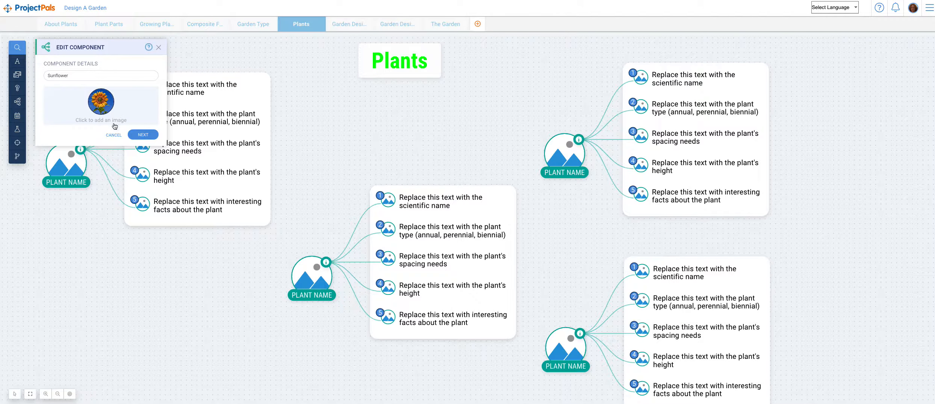
Continue to the Sunflower component's items and replace Item 1's placeholder text with "Helianthus"
click(143, 134)
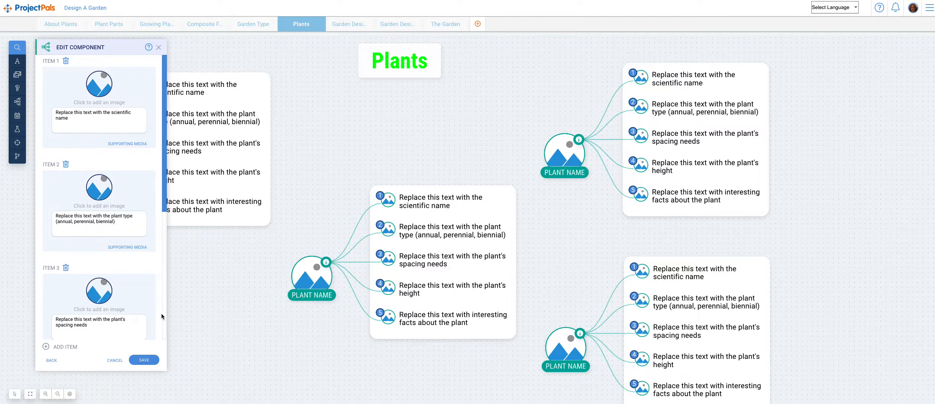
click(74, 119)
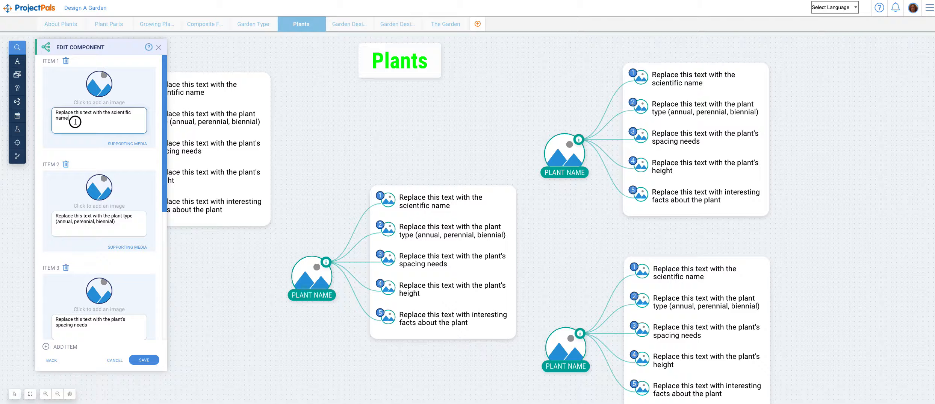
drag(75, 121, 33, 115)
text(Hel)
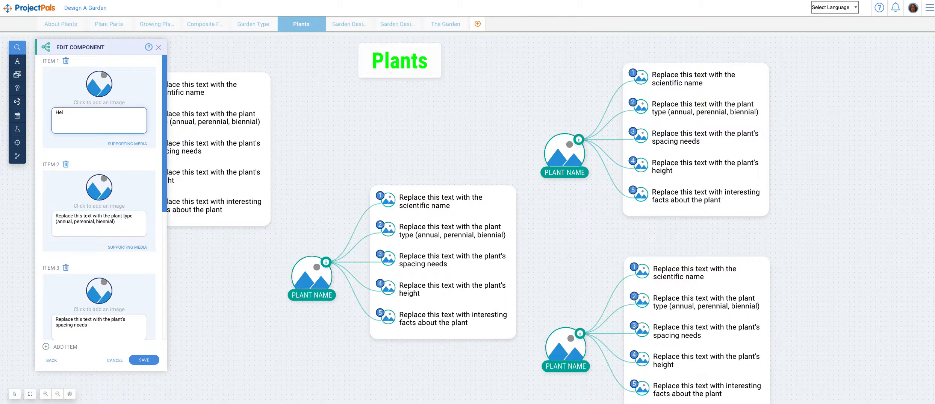
text(ianthus)
Switch to the Google Images sunflower results and copy the image address of the "Zohar Organic (F1) Sunflower Seed" photo
key(ctrl+Tab)
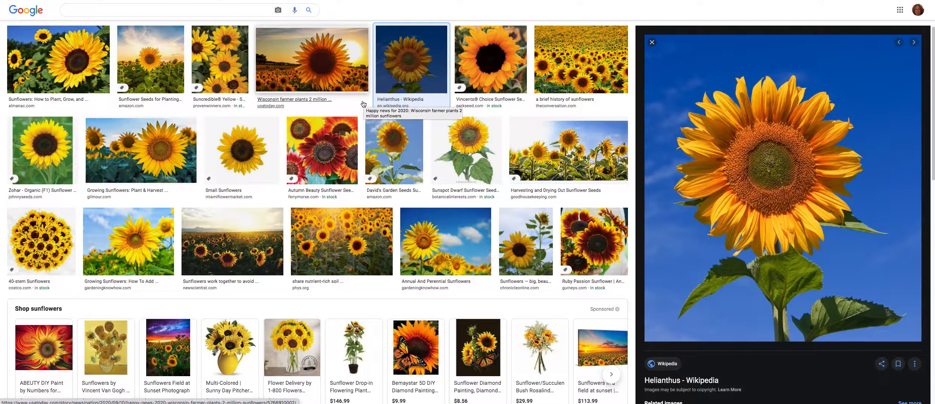
click(41, 151)
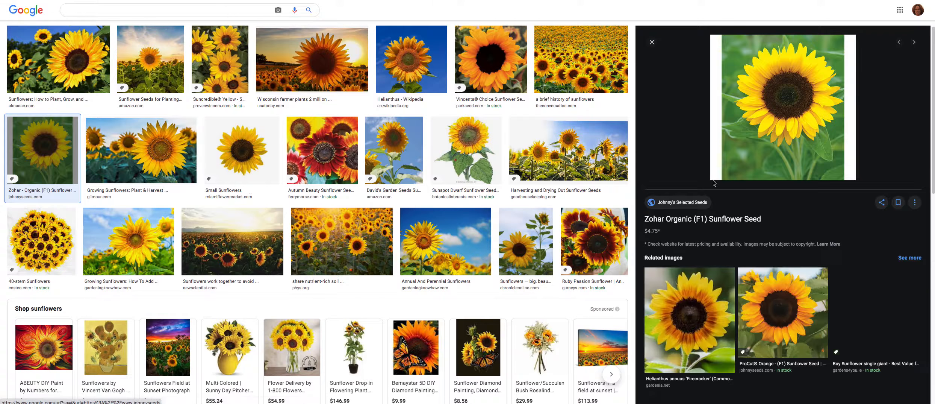
right_click(763, 99)
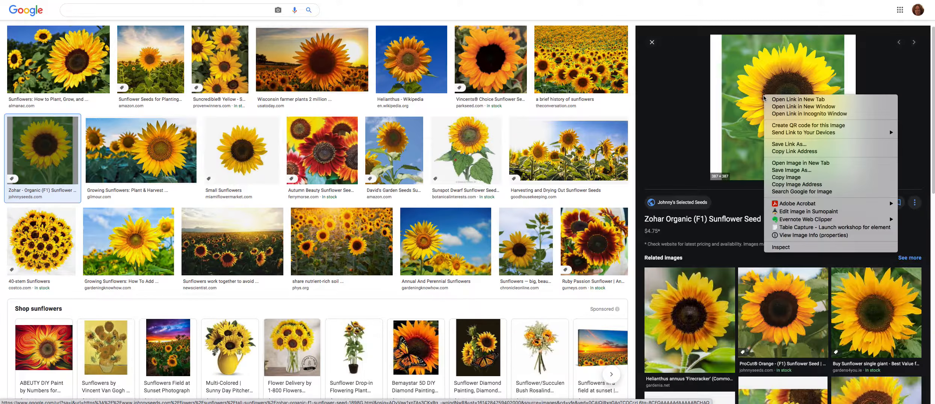
click(798, 184)
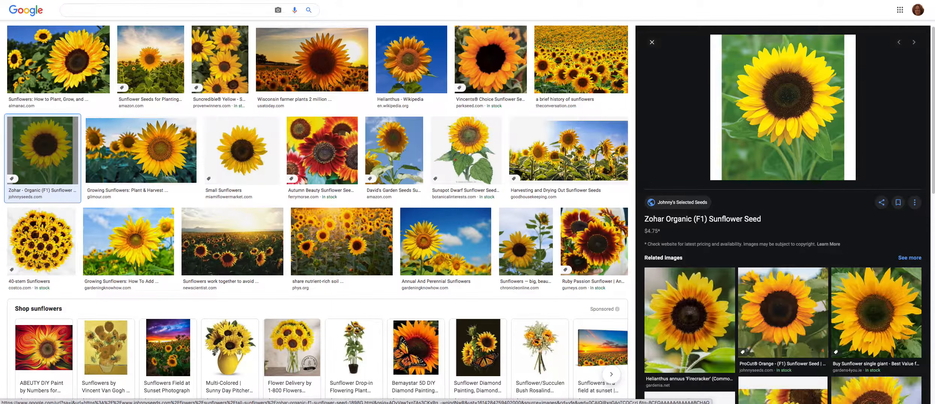
Return to ProjectPals and insert the copied image URL as Item 1's picture
click(285, 1)
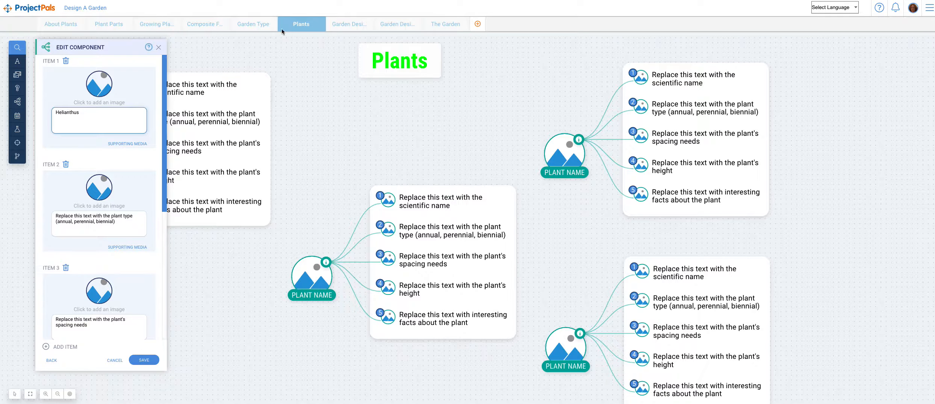
click(97, 83)
click(83, 122)
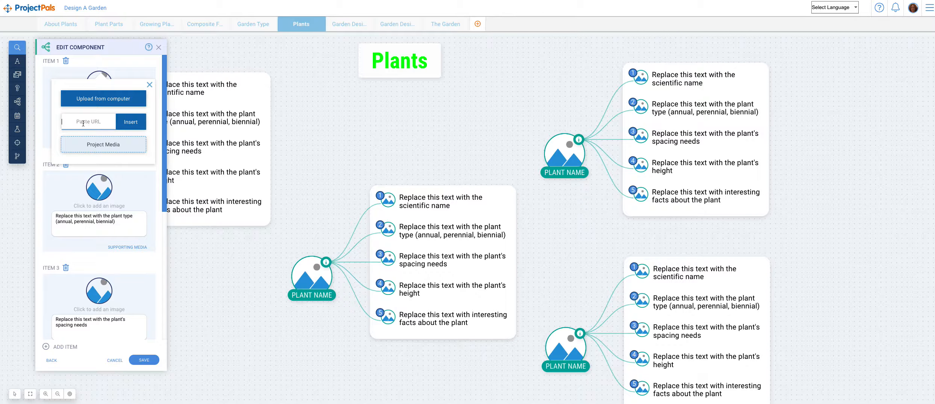
key(ctrl+v)
click(144, 123)
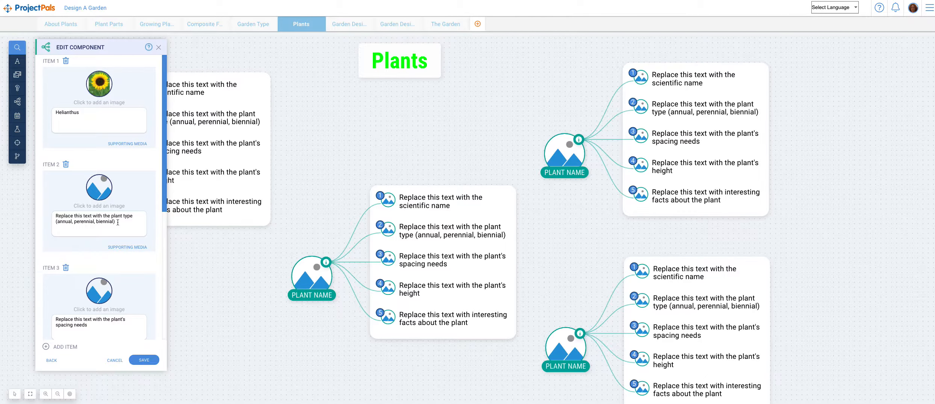
Replace Item 2's text with "Annual", and copy the image address of The Conversation's sunflower field photo from Google Images
drag(118, 222, 43, 213)
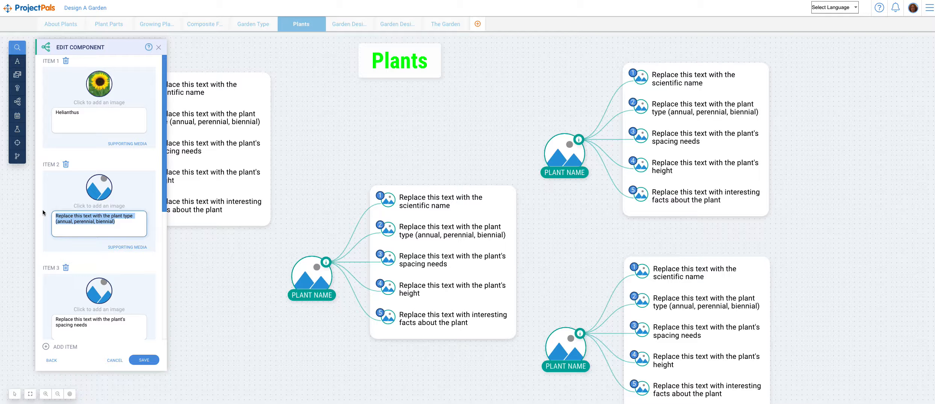
text(Annual)
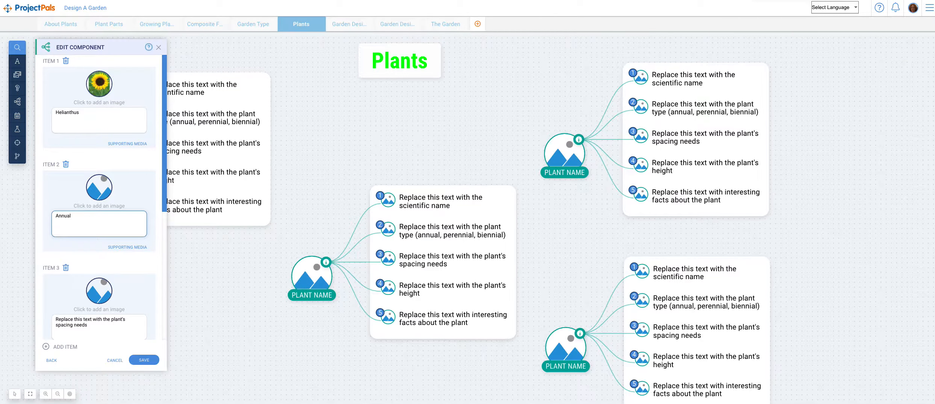
click(771, 1)
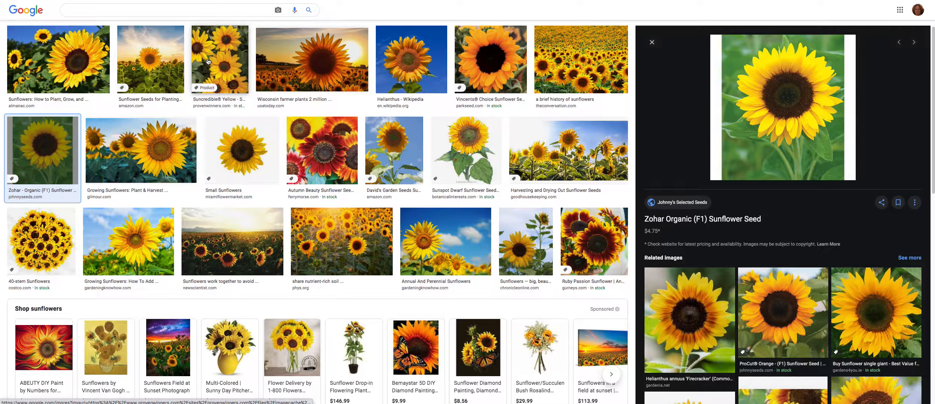
click(575, 77)
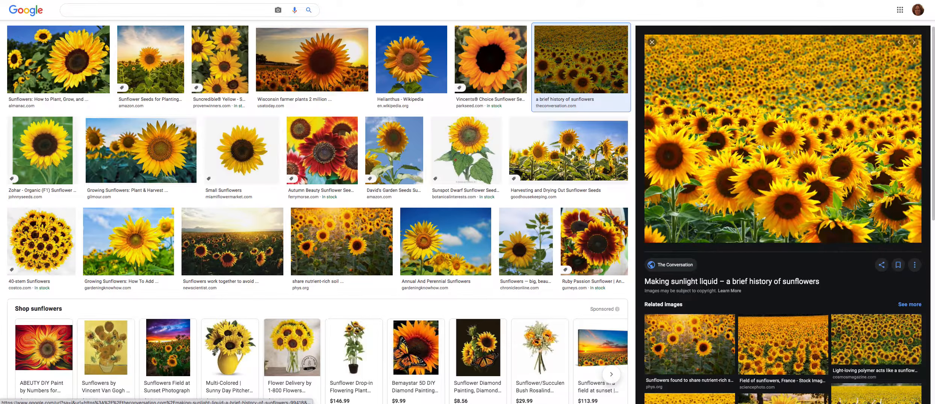
right_click(746, 95)
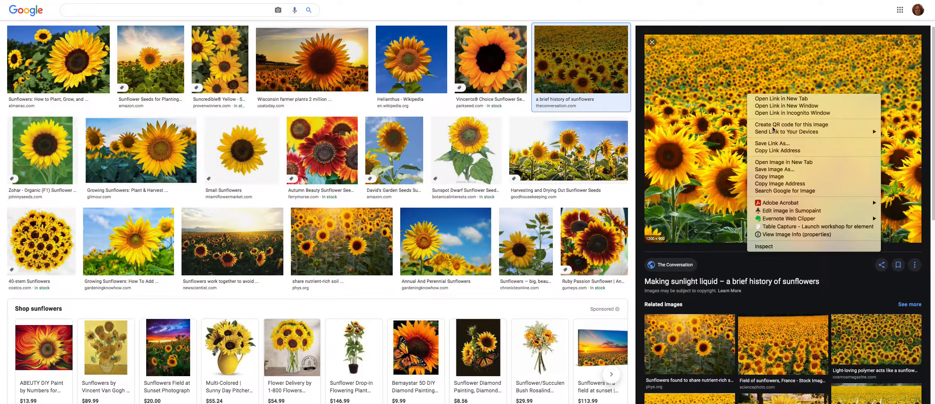
click(790, 184)
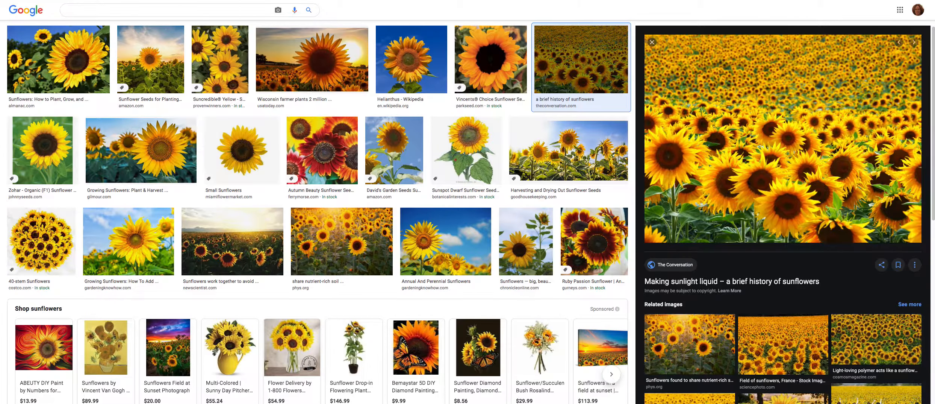
Return to ProjectPals and insert the copied image URL as Item 2's picture
key(ctrl+Tab)
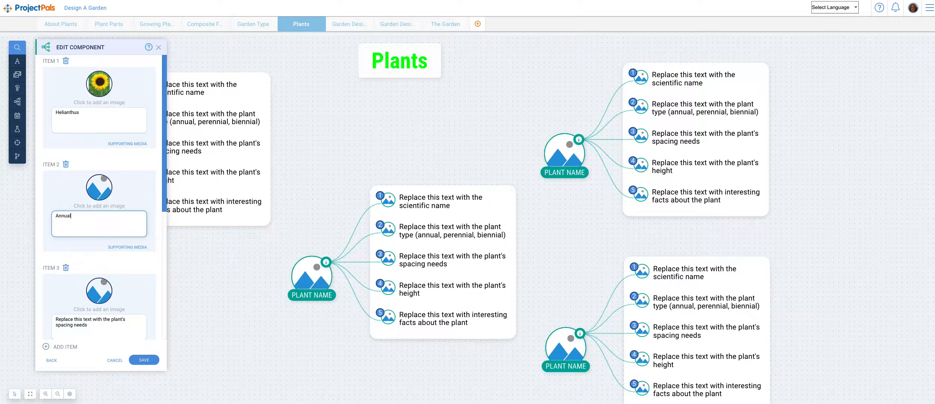
click(97, 190)
click(90, 225)
key(ctrl+v)
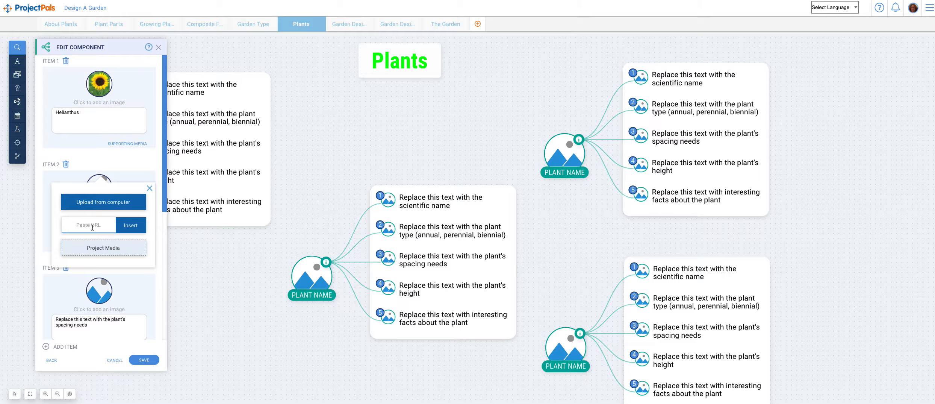
click(128, 224)
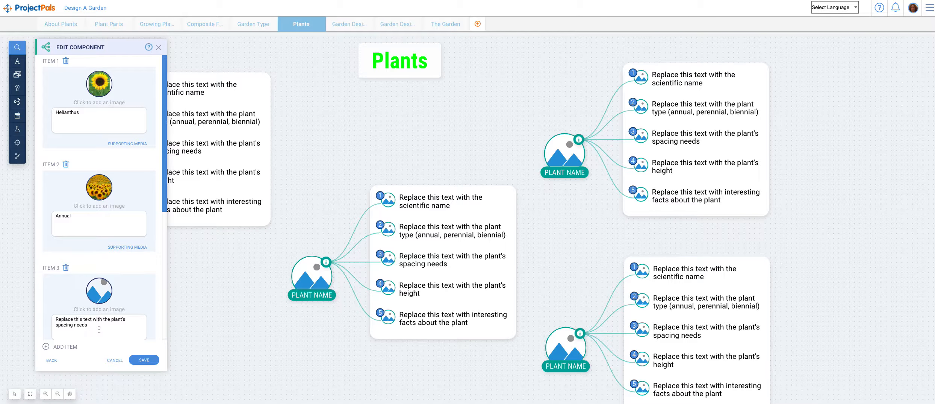
Replace Item 3's text with a spacing note: "The sunflower needs to be planted 1/2 inch deep and 6 inches apart"
drag(97, 326, 45, 320)
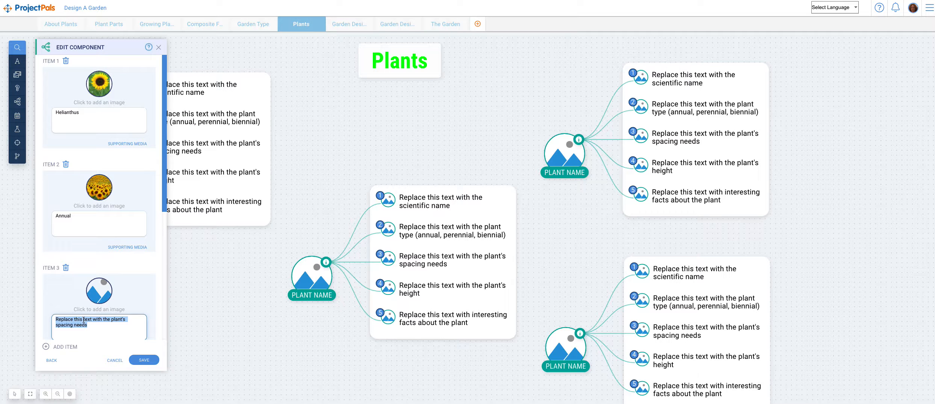
text(Th)
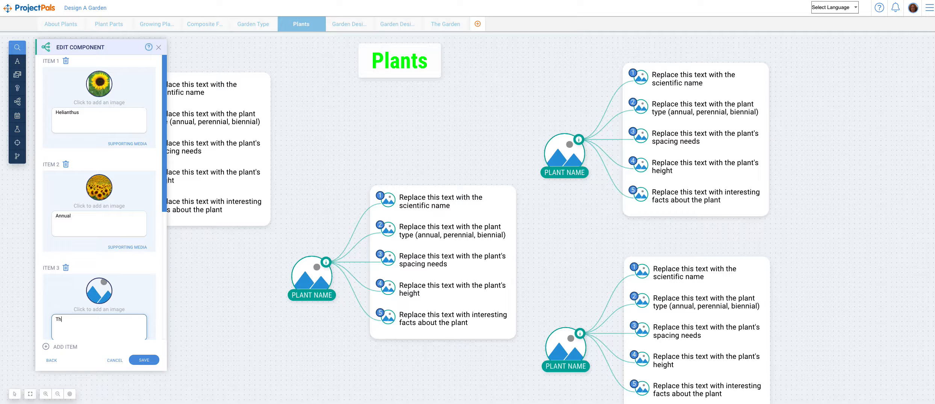
text(e sunflower needs to be planted 1/2 inc)
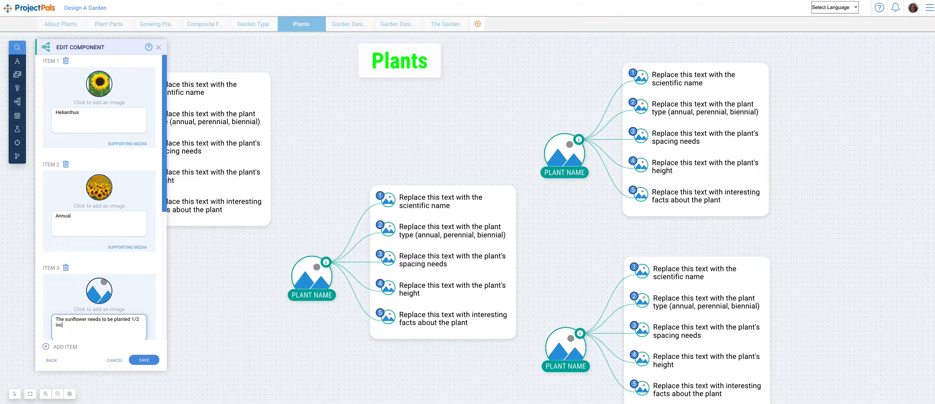
text(h deep and 6 inches apart.)
Switch to Google Images and copy the image address of Gardening Know How's "Sunflower Weed Control" field photo
key(ctrl+Tab)
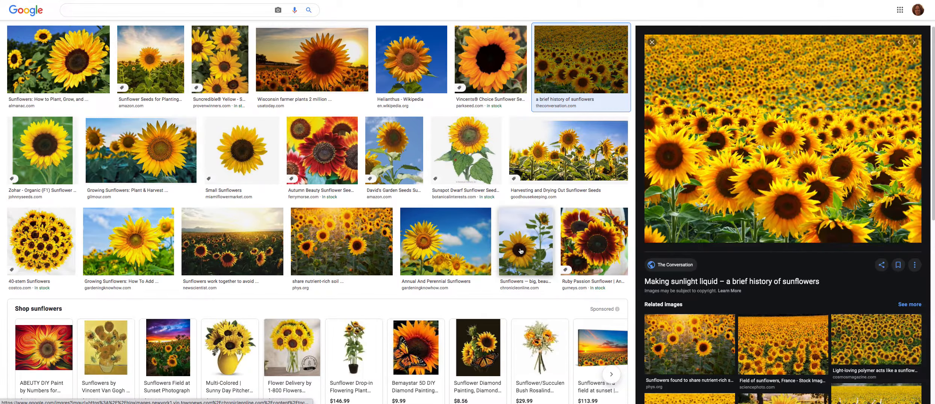
scroll(283, 169, down, 10)
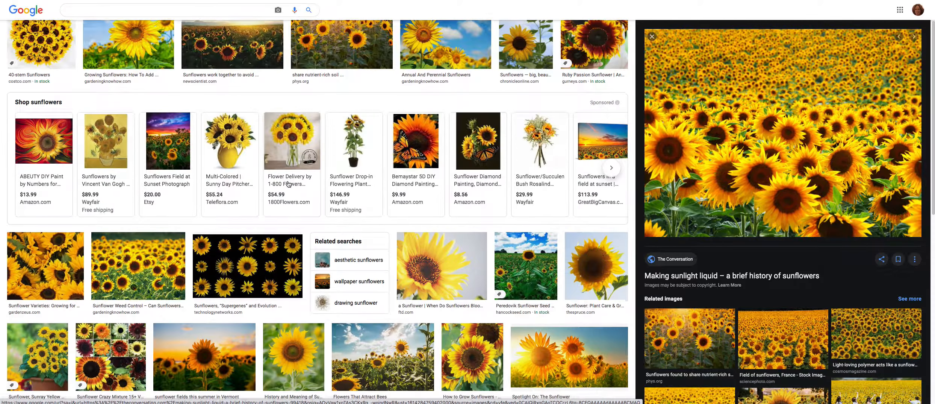
scroll(288, 184, down, 3)
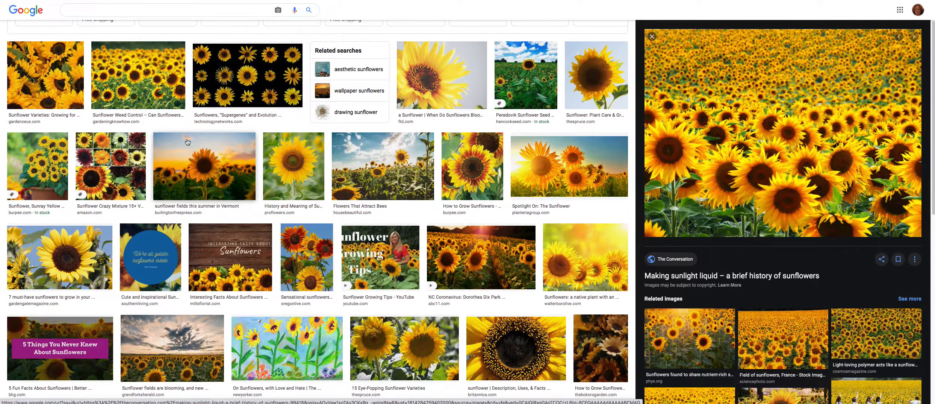
click(130, 80)
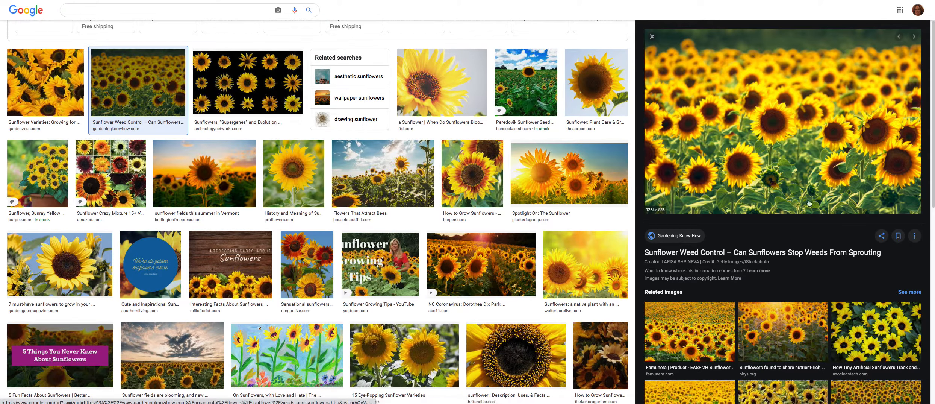
right_click(735, 99)
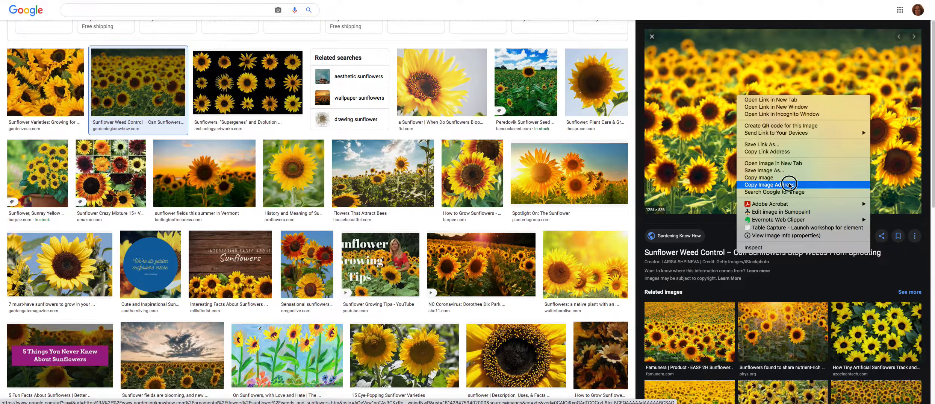
click(784, 184)
Return to ProjectPals and insert the copied image URL as Item 3's picture
key(alt+Tab)
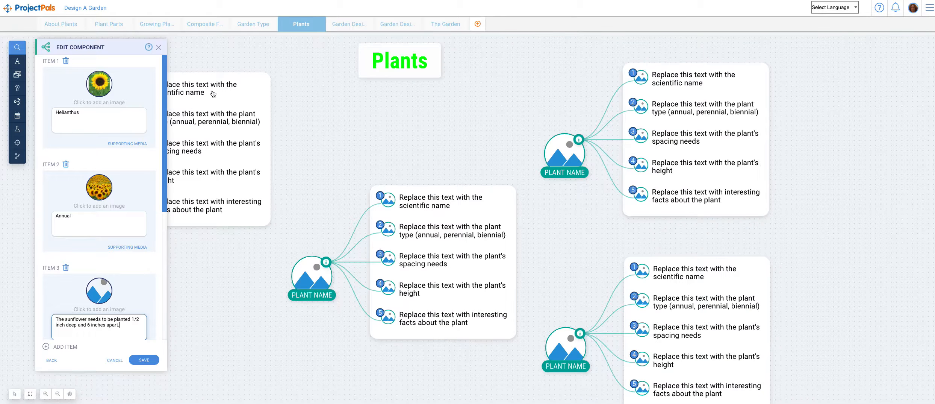
click(97, 287)
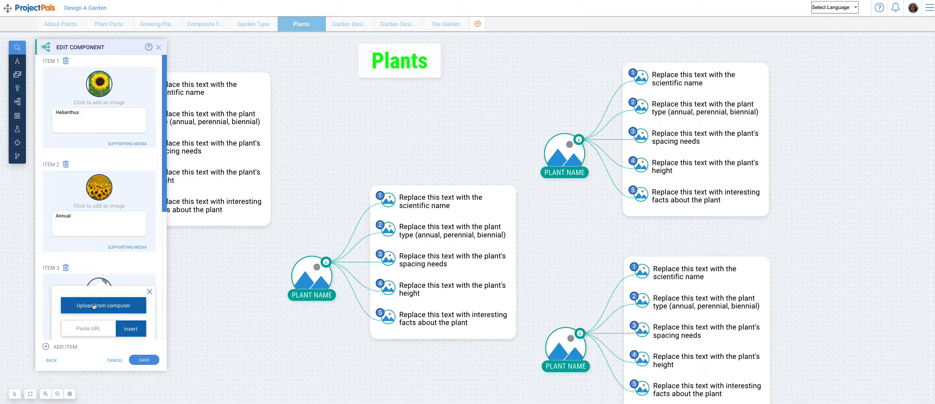
click(71, 328)
key(ctrl+v)
click(132, 330)
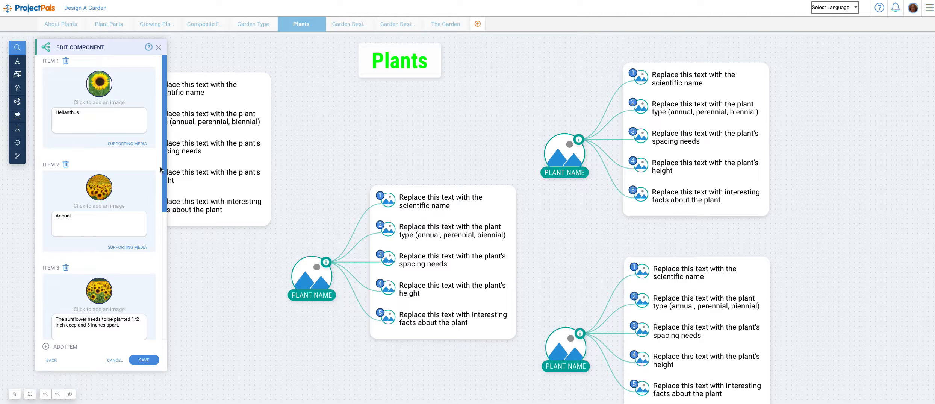
Save the edits made to the Sunflower component
drag(166, 207, 165, 152)
click(164, 204)
drag(163, 204, 150, 159)
click(143, 359)
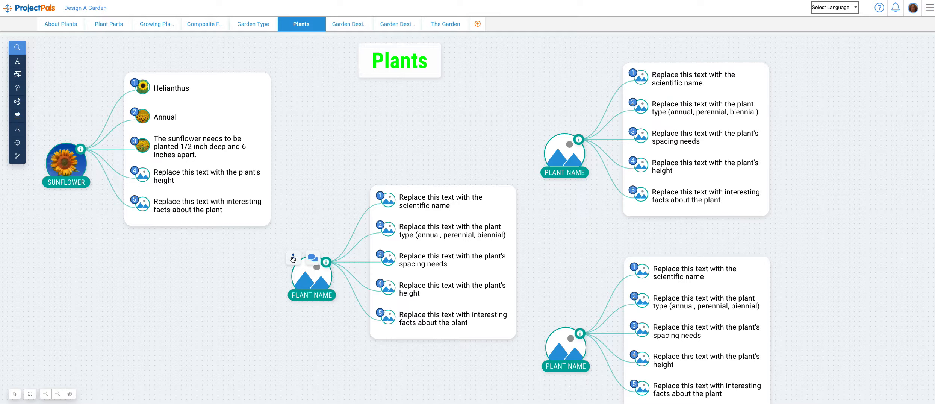
Create a copy of the blank plant component in the middle of the board and place it below the Sunflower component
click(294, 257)
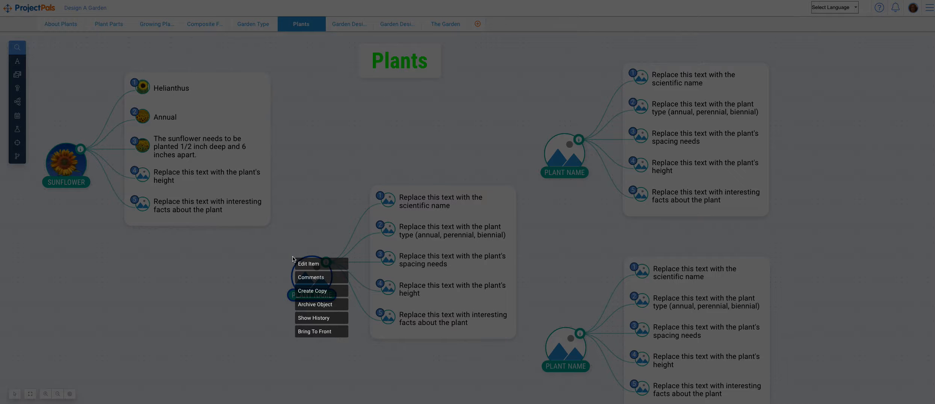
click(299, 290)
drag(291, 289, 80, 327)
click(80, 327)
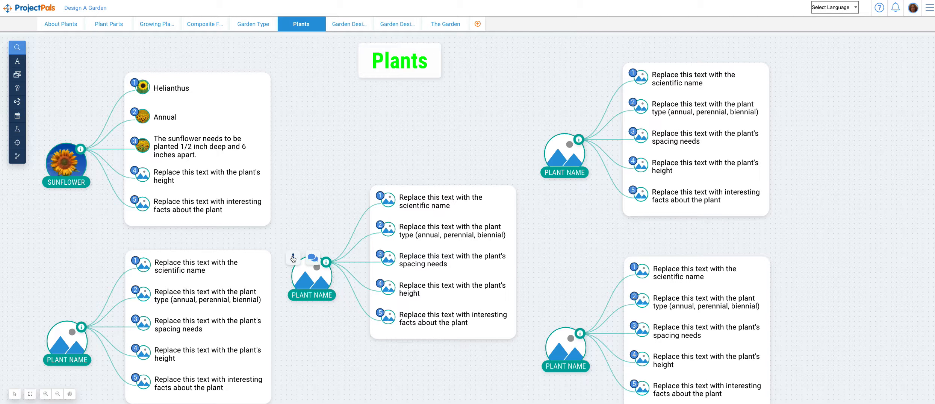
click(294, 258)
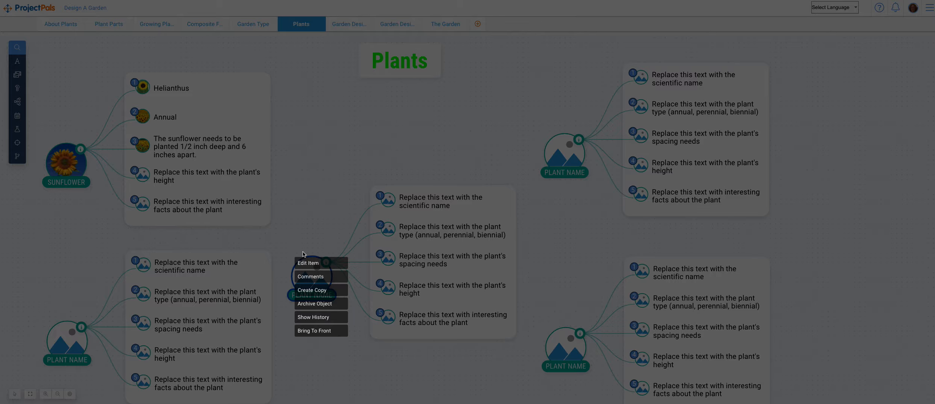
click(305, 189)
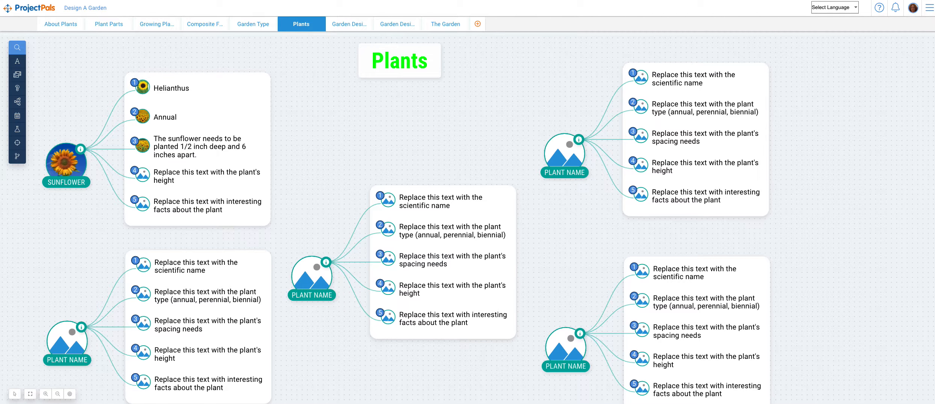
View the student instructions for the Plants tab in the project menu, and close them
click(930, 8)
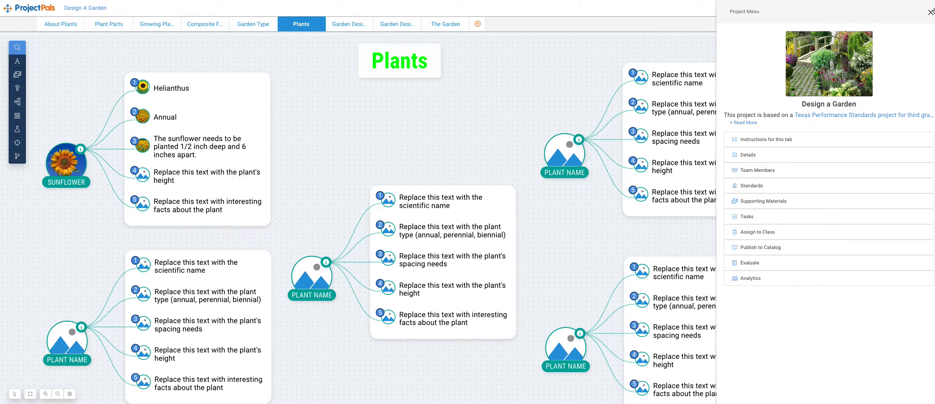
click(786, 139)
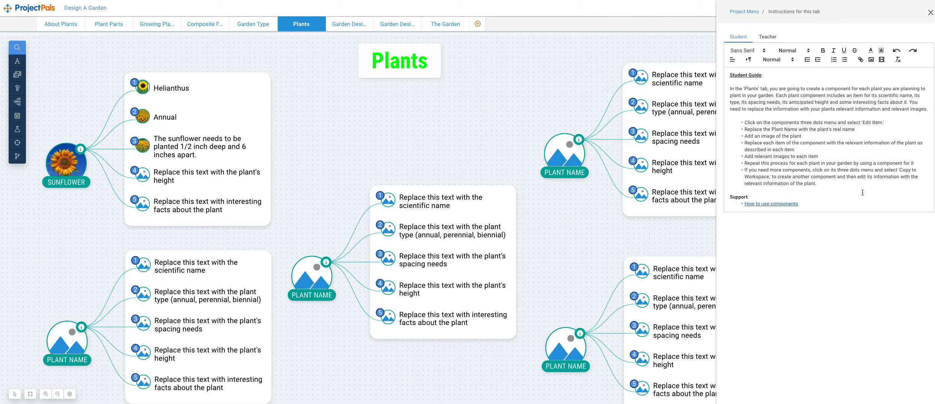
click(931, 15)
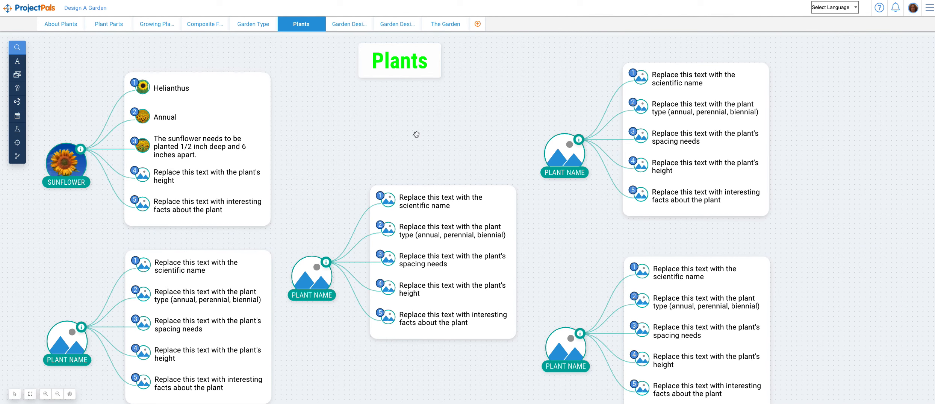